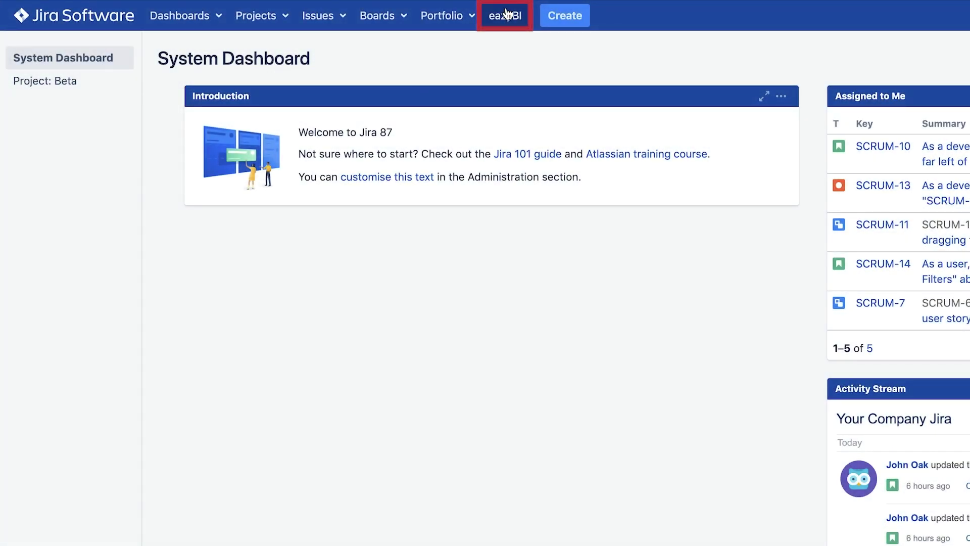
Create the eazyBI account 'Project reports' and bring up Add new source application.
{"action": "left_click", "coordinate": [506, 12]}
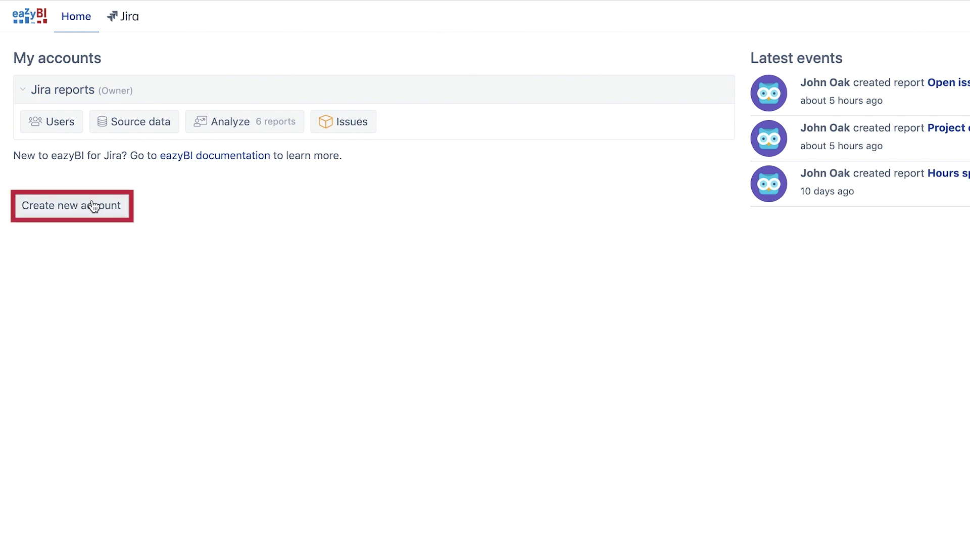
{"action": "left_click", "coordinate": [91, 208]}
{"action": "type", "text": "Project reports"}
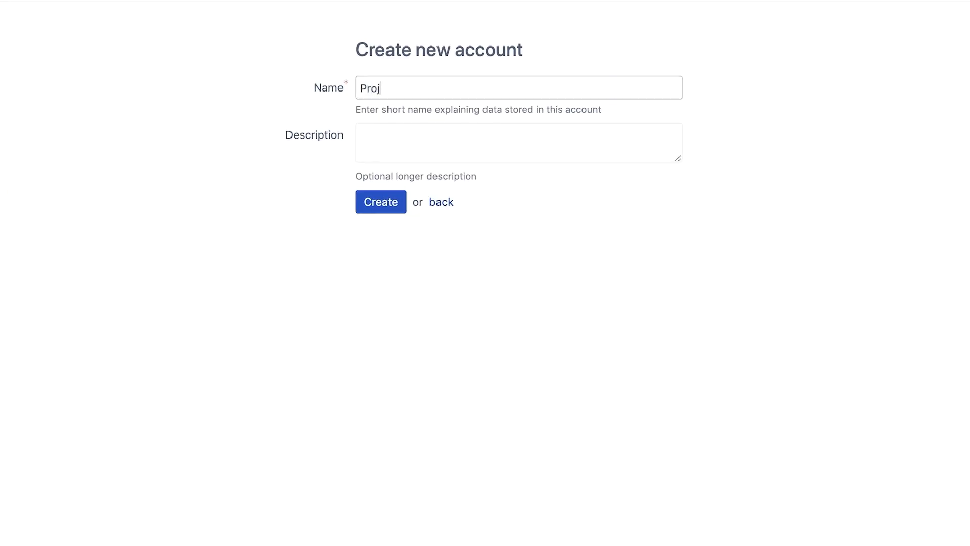
{"action": "left_click", "coordinate": [368, 214]}
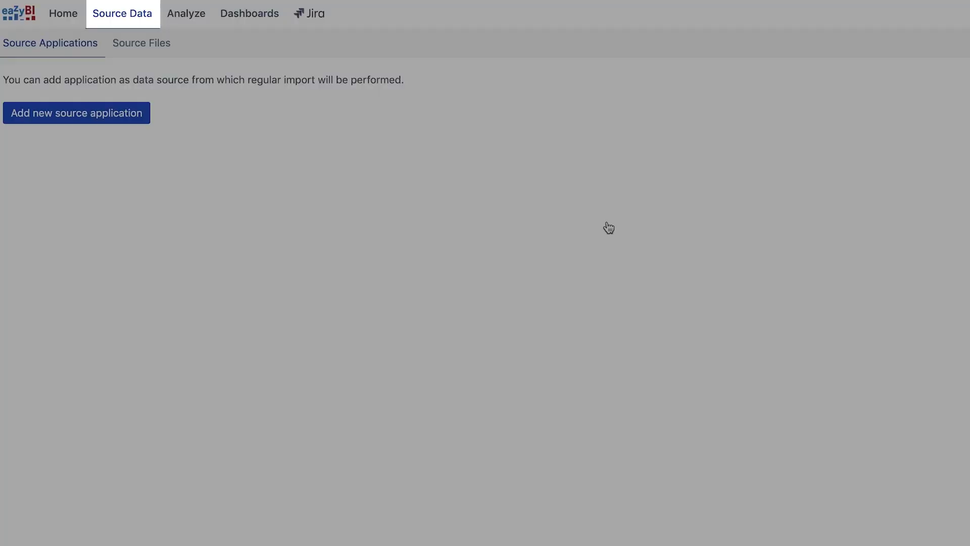
{"action": "left_click", "coordinate": [609, 228]}
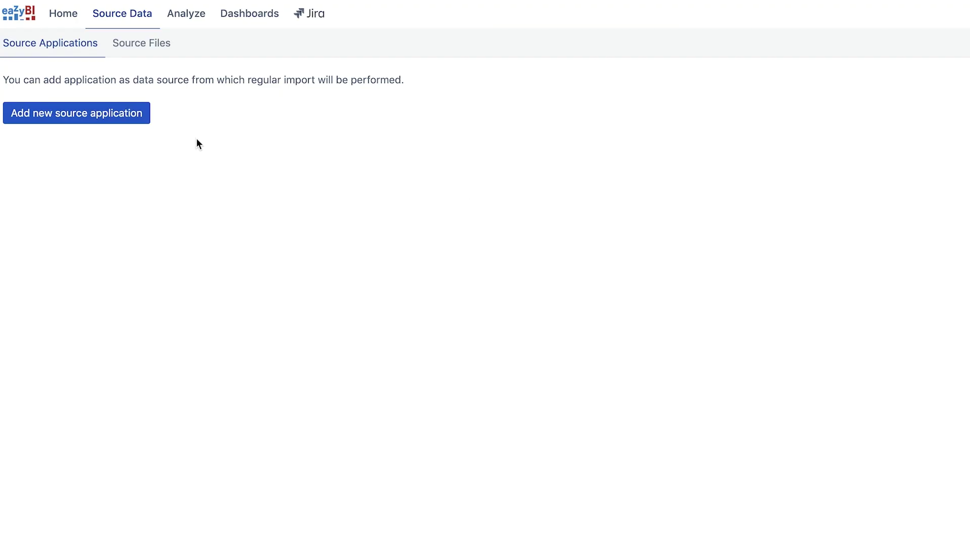
{"action": "left_click", "coordinate": [119, 121]}
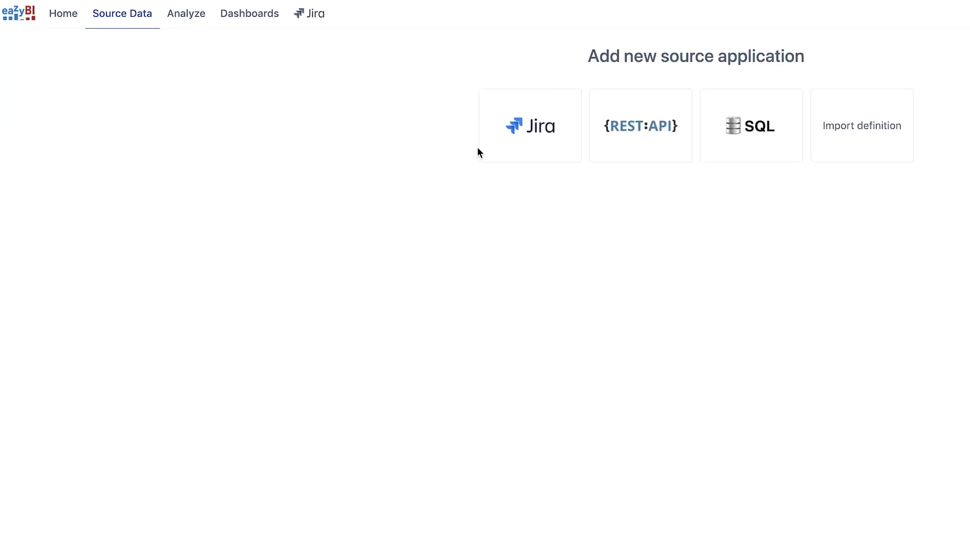
Choose Jira as the source and select the Alpha, Beta and Scrum Team projects.
{"action": "left_click", "coordinate": [519, 151]}
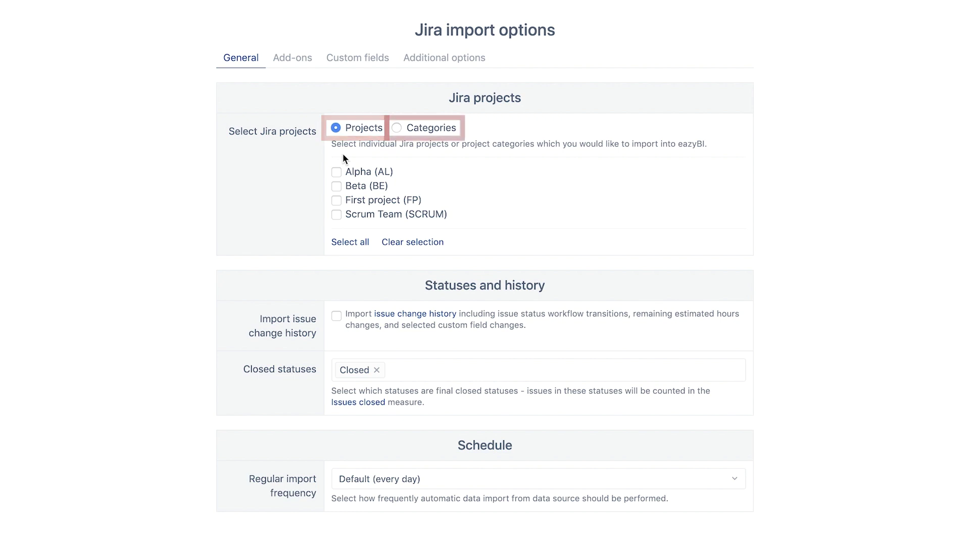
{"action": "left_click", "coordinate": [397, 129]}
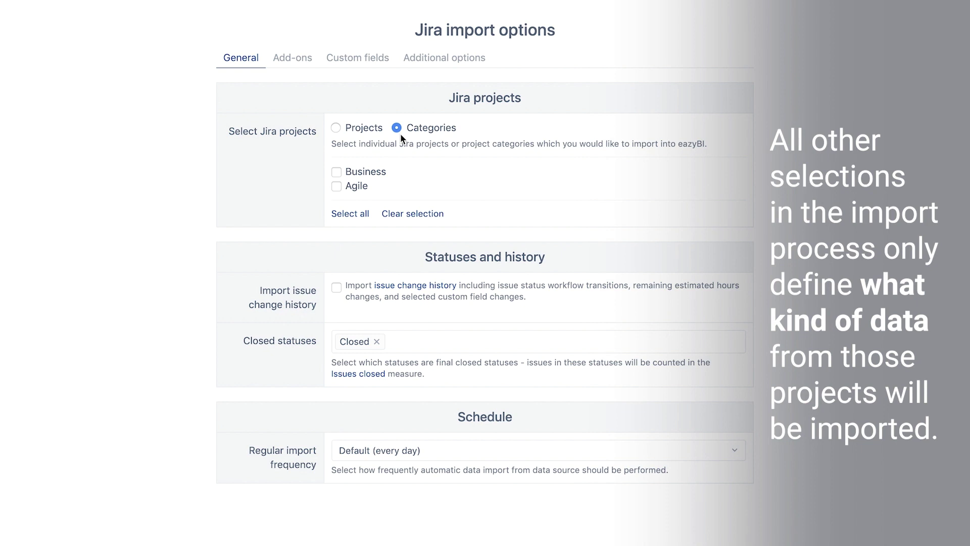
{"action": "left_click", "coordinate": [336, 128]}
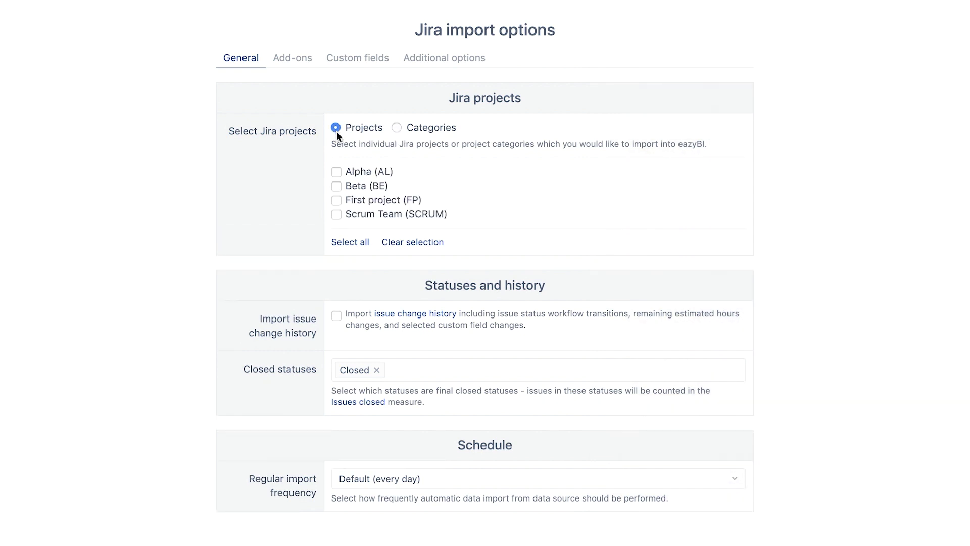
{"action": "left_click", "coordinate": [337, 172]}
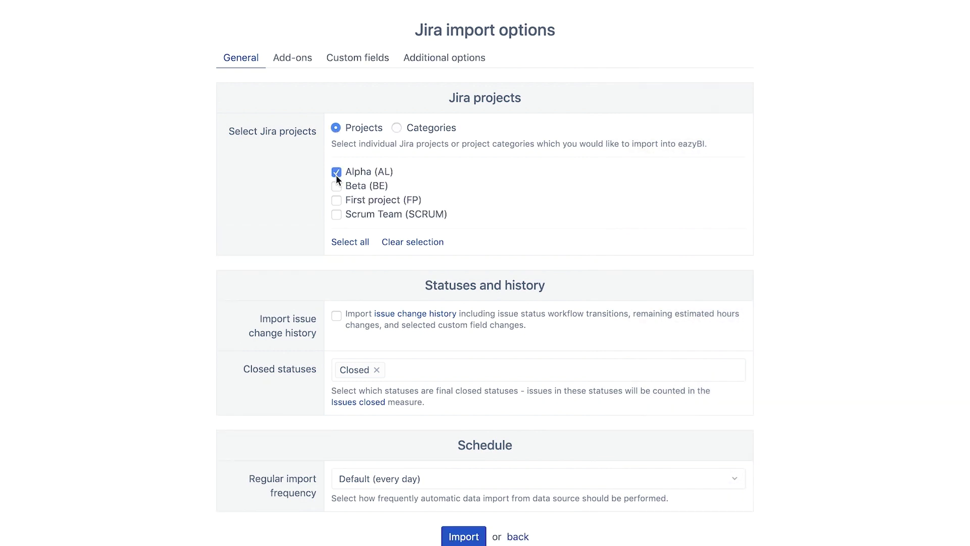
{"action": "left_click", "coordinate": [336, 214]}
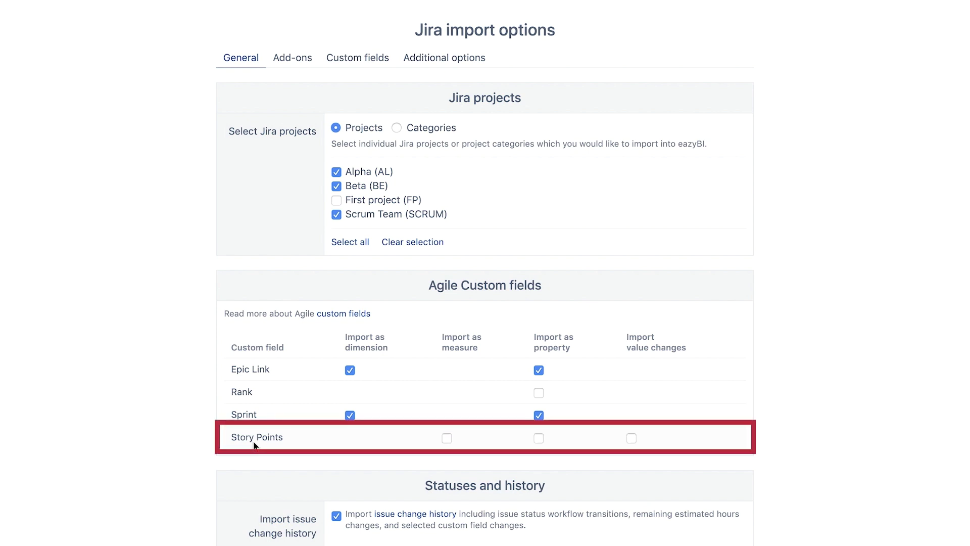
Set Regular import frequency to Daily at specified time, at 04:00.
{"action": "scroll", "coordinate": [255, 423], "scroll_direction": "down", "scroll_amount": 5}
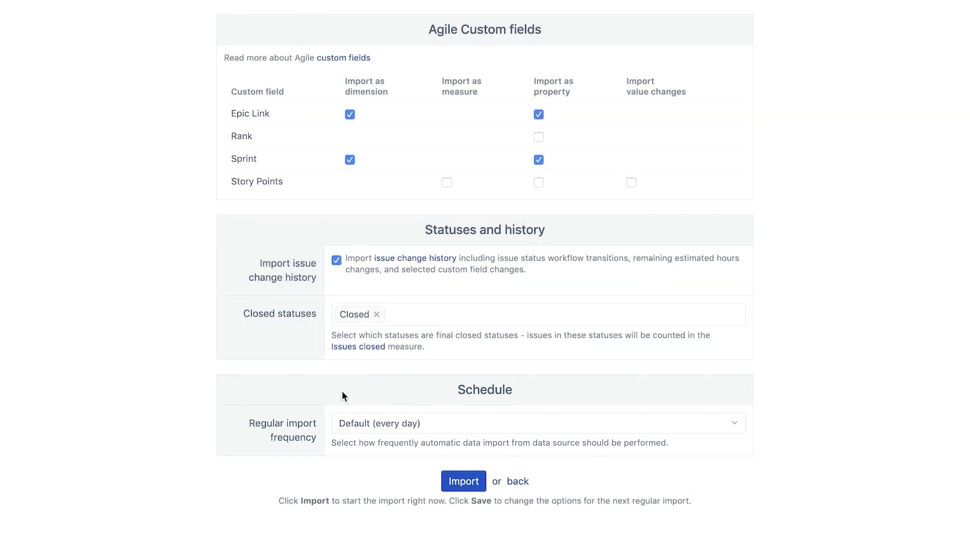
{"action": "left_click", "coordinate": [385, 427]}
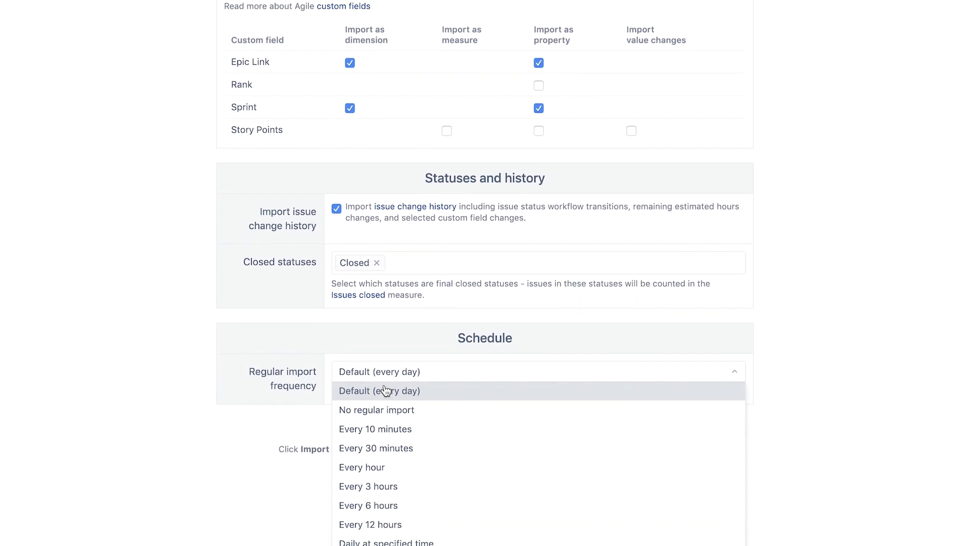
{"action": "left_click", "coordinate": [390, 538]}
{"action": "scroll", "coordinate": [375, 524], "scroll_direction": "down", "scroll_amount": 3}
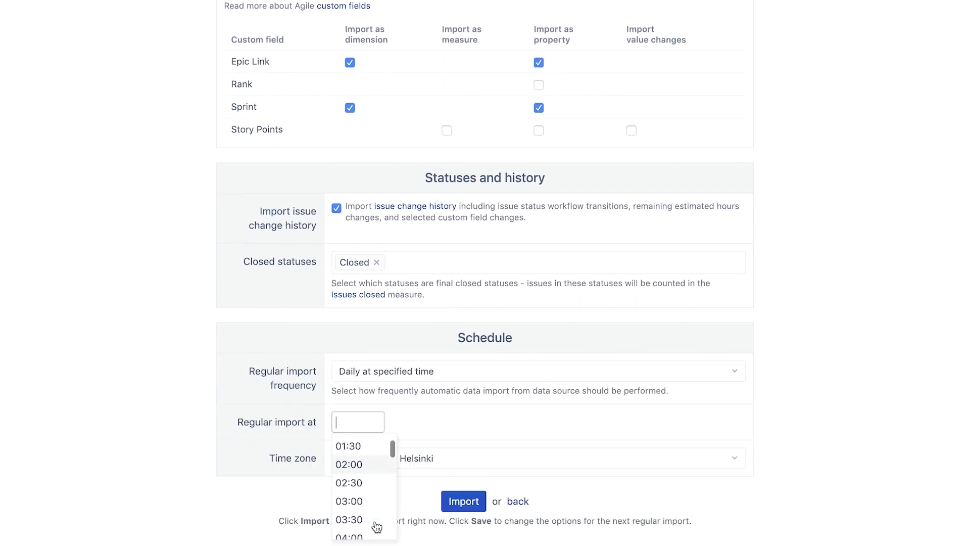
{"action": "left_click", "coordinate": [369, 505]}
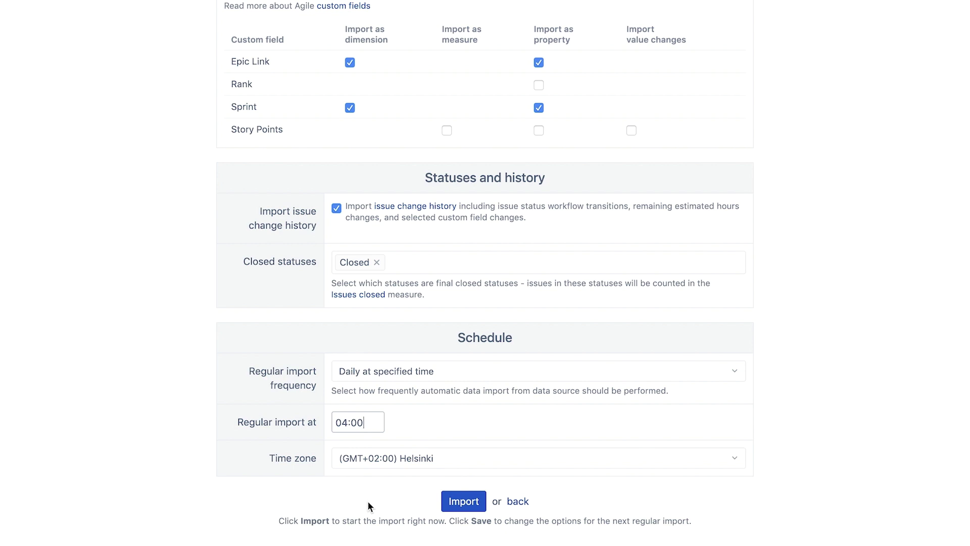
Check Original story points, Parent Link, Target end and Target start in the Portfolio field list.
{"action": "scroll", "coordinate": [368, 502], "scroll_direction": "up", "scroll_amount": 3}
{"action": "scroll", "coordinate": [368, 501], "scroll_direction": "up", "scroll_amount": 5}
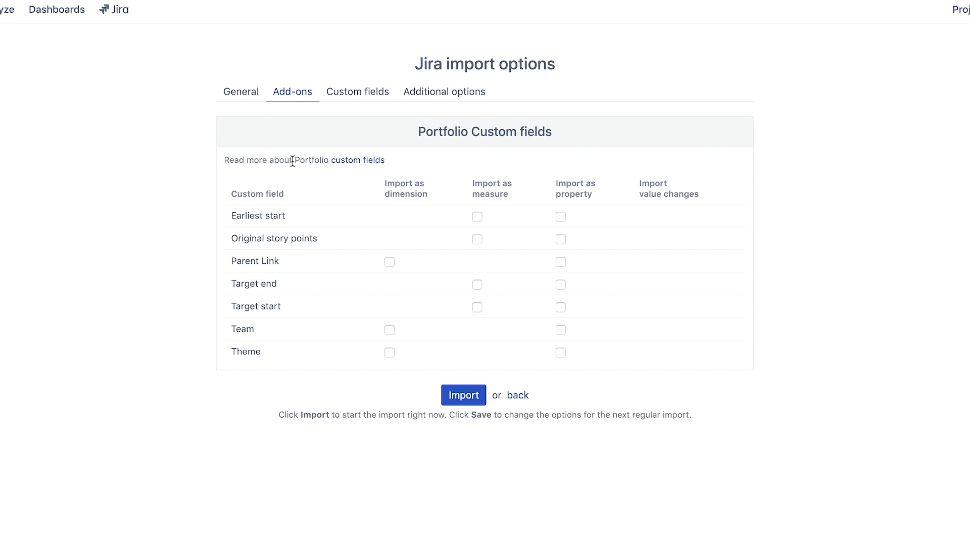
{"action": "left_click", "coordinate": [281, 240]}
{"action": "left_click", "coordinate": [265, 262]}
{"action": "left_click", "coordinate": [263, 283]}
{"action": "left_click", "coordinate": [268, 309]}
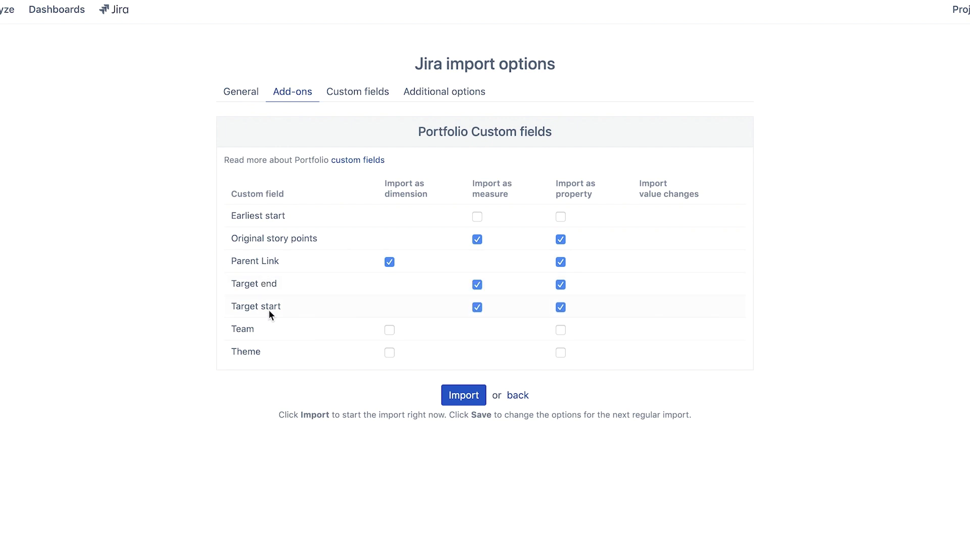
Import End date and Start date with value changes, and Urgency as dimension and property.
{"action": "left_click", "coordinate": [370, 102]}
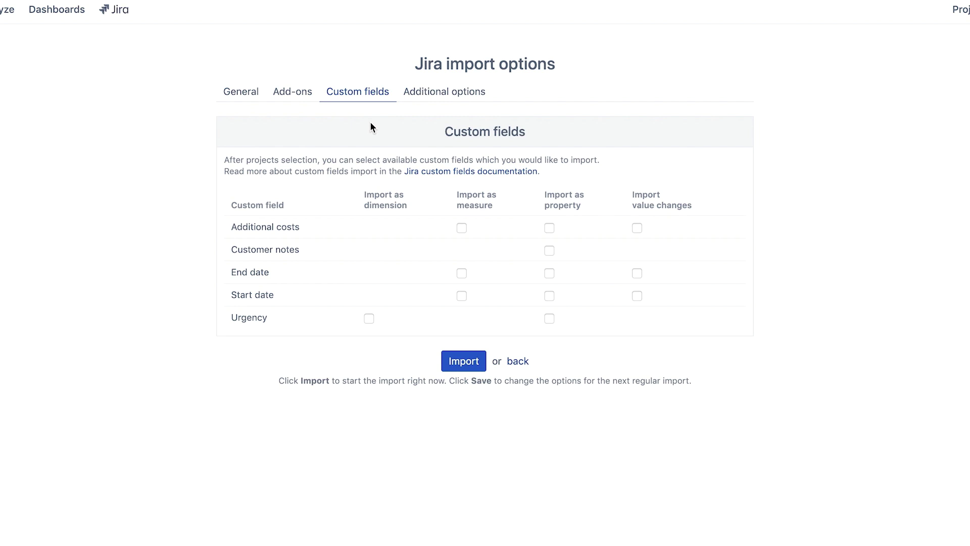
{"action": "left_click", "coordinate": [255, 274]}
{"action": "left_click", "coordinate": [262, 296]}
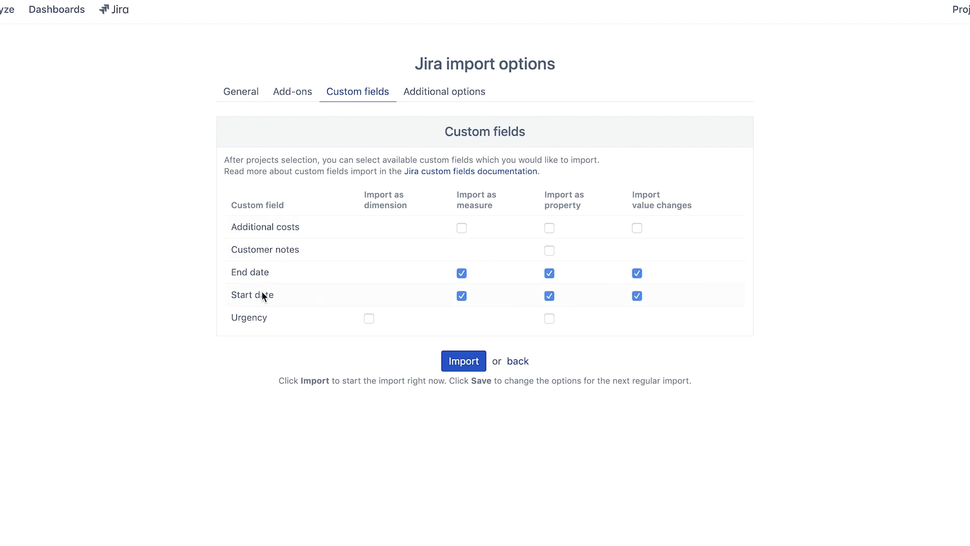
{"action": "left_click", "coordinate": [256, 319]}
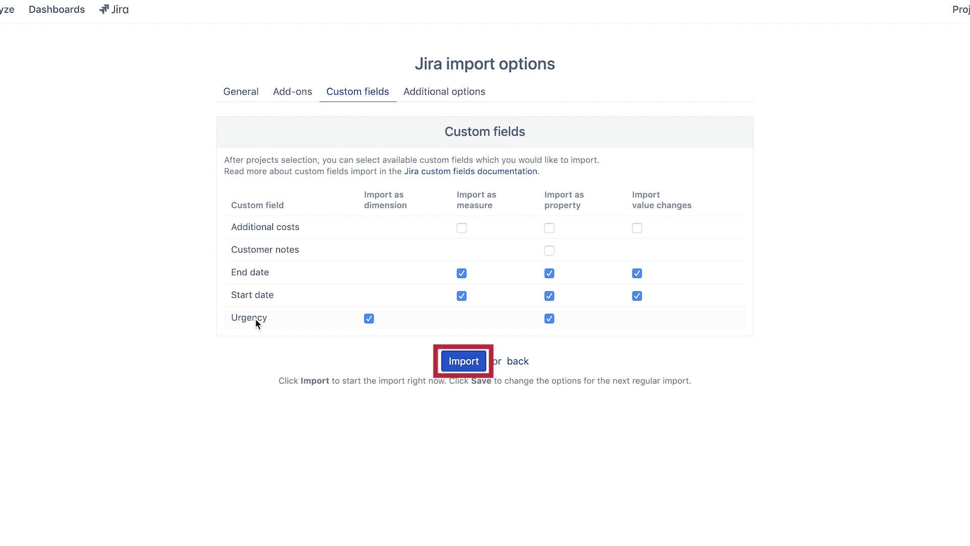
Run the Jira import, then reopen the source's import options for editing.
{"action": "left_click", "coordinate": [477, 368]}
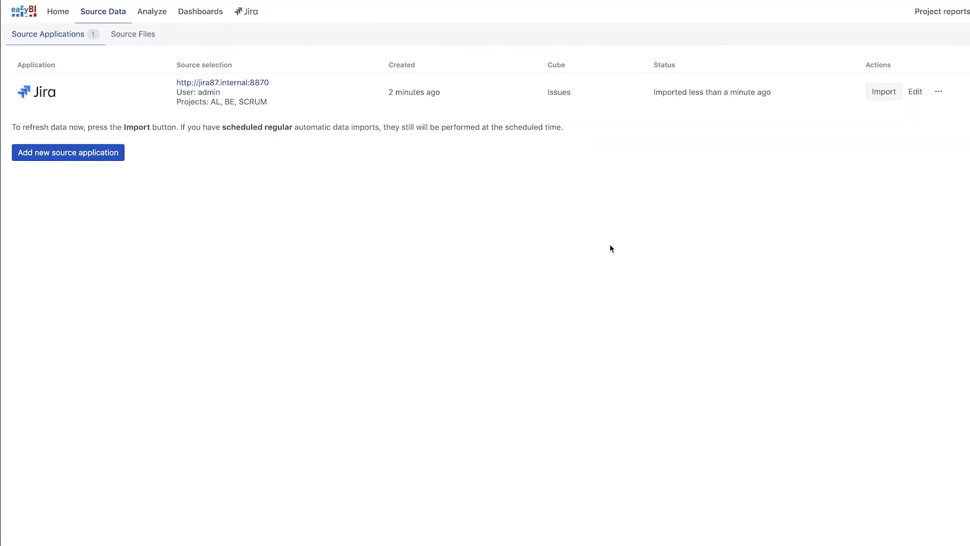
{"action": "left_click", "coordinate": [824, 84]}
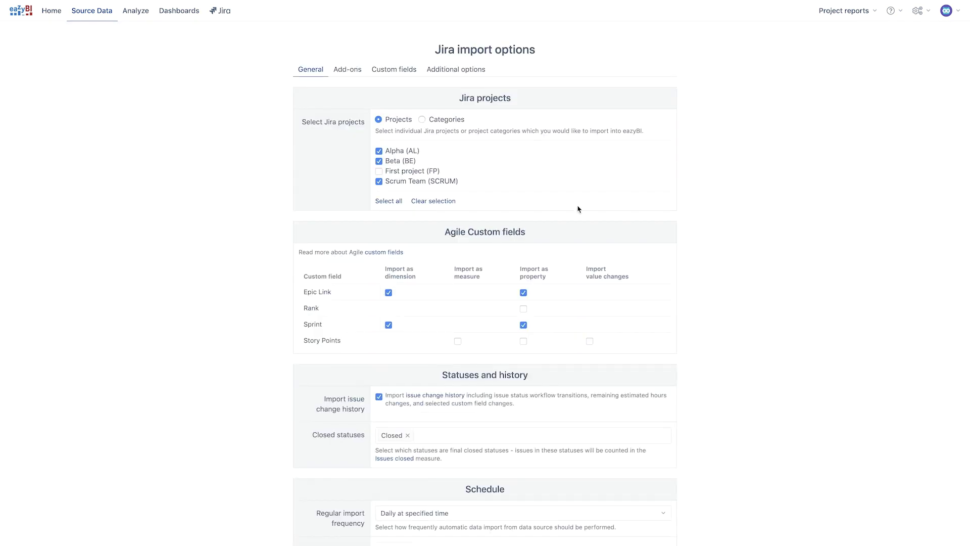
Add Story Points with value changes, re-import the 600 issues, and open the Issues cube in Analyze.
{"action": "left_click", "coordinate": [342, 343]}
{"action": "scroll", "coordinate": [344, 341], "scroll_direction": "down", "scroll_amount": 3}
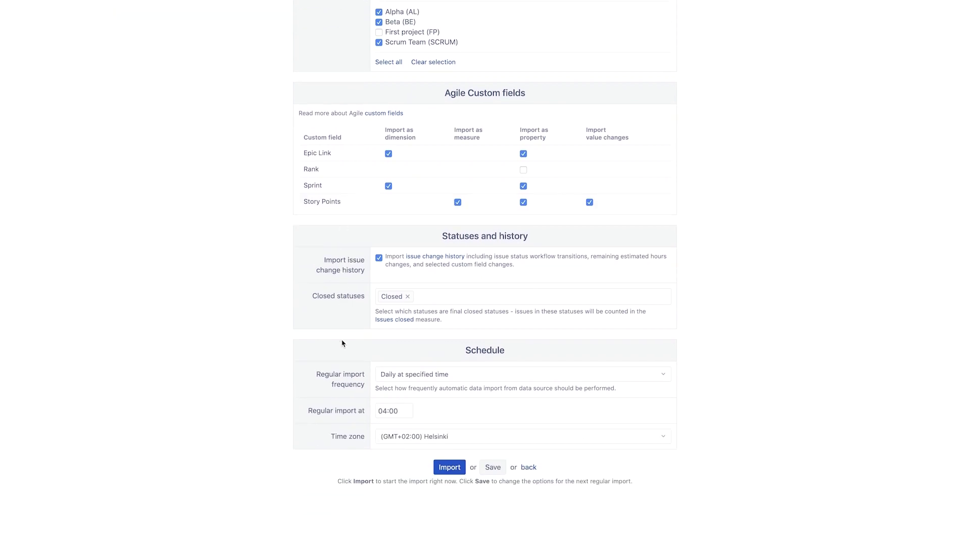
{"action": "left_click", "coordinate": [441, 469]}
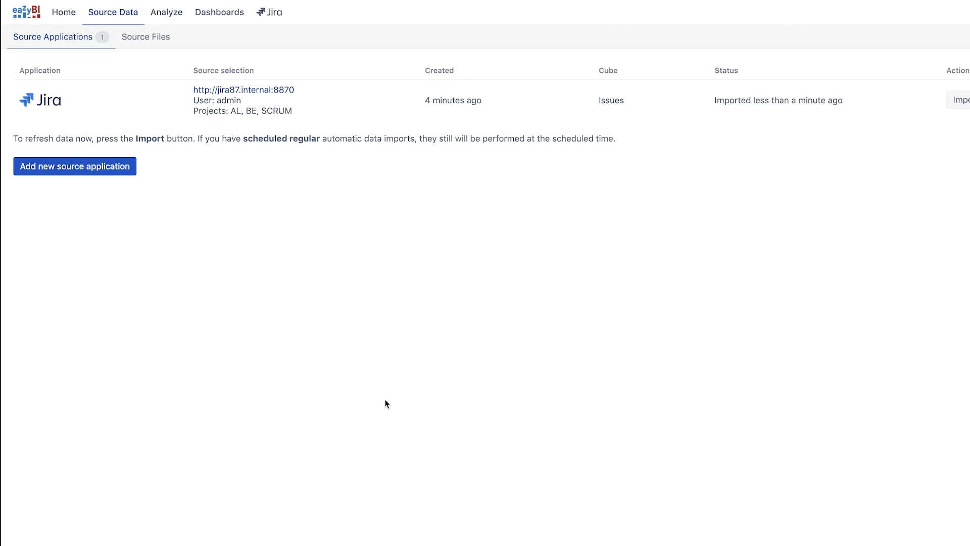
{"action": "left_click", "coordinate": [164, 13]}
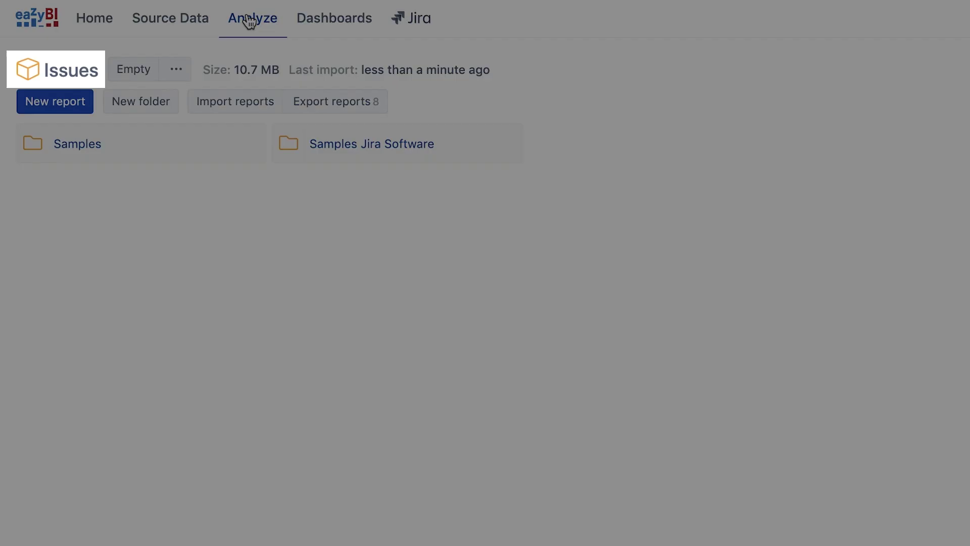